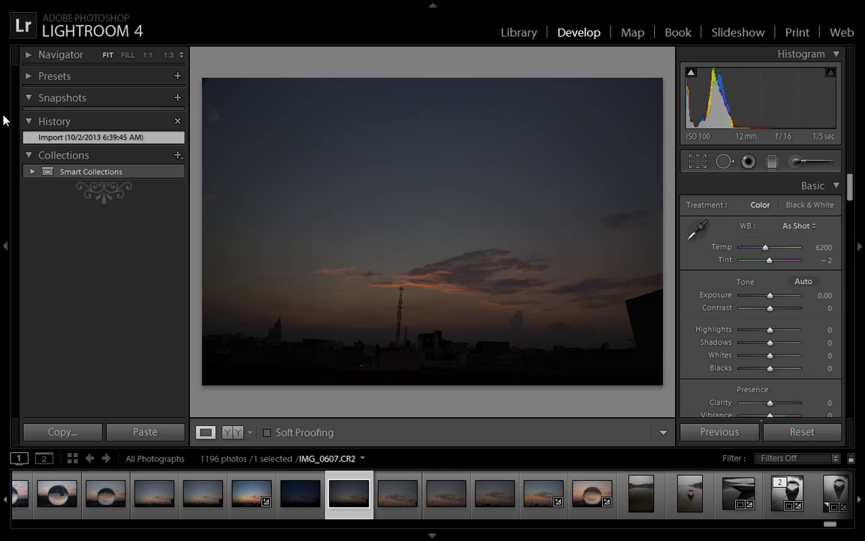
Collapse and re-expand the History panel, leaving both History and Snapshots lists open
click(54, 121)
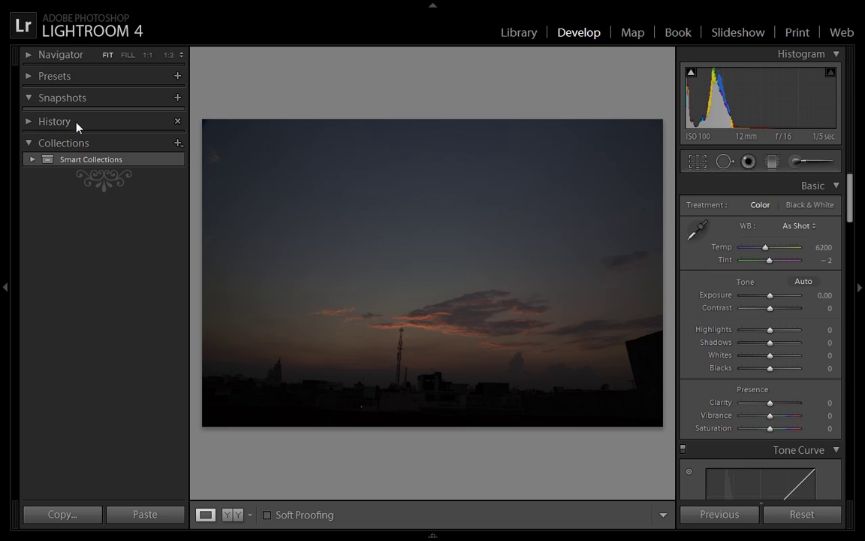
click(27, 120)
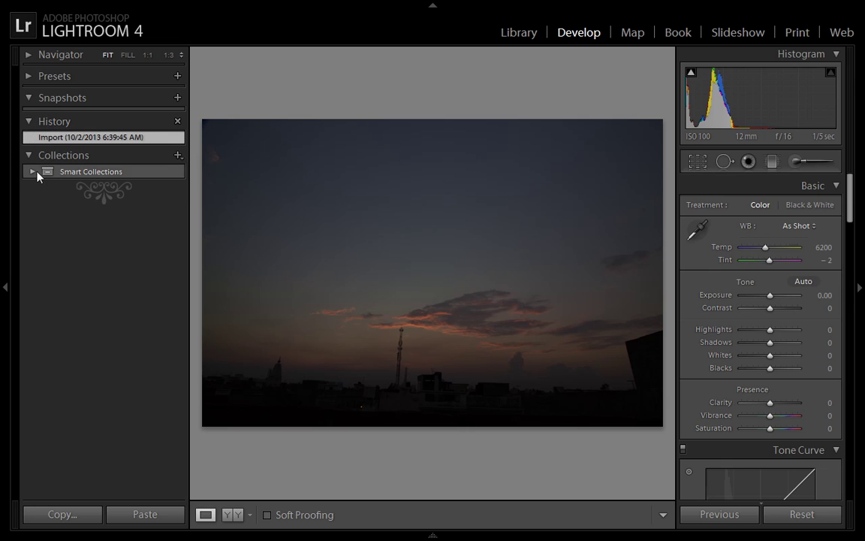
click(28, 119)
click(28, 120)
click(28, 97)
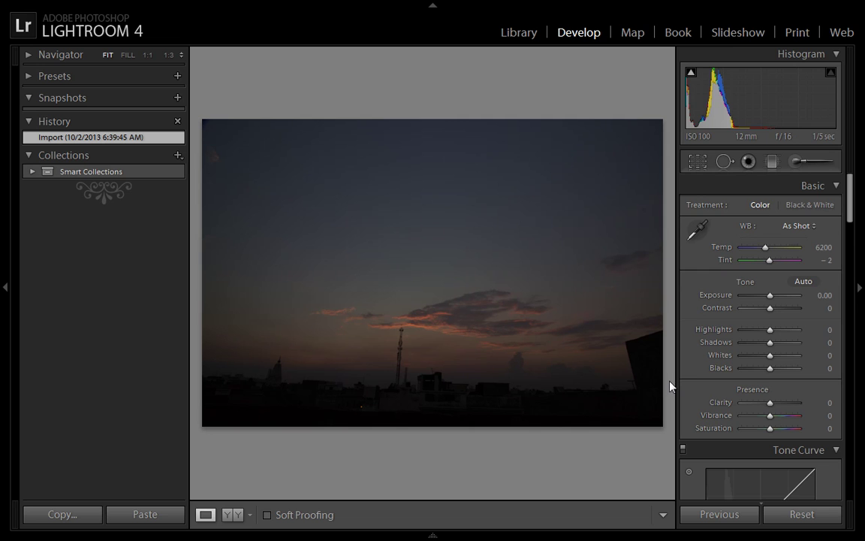
Set Basic tone to Exposure +1.00, Contrast +24, Whites +33 and Clarity +29
click(769, 297)
scroll(769, 298, up, 4)
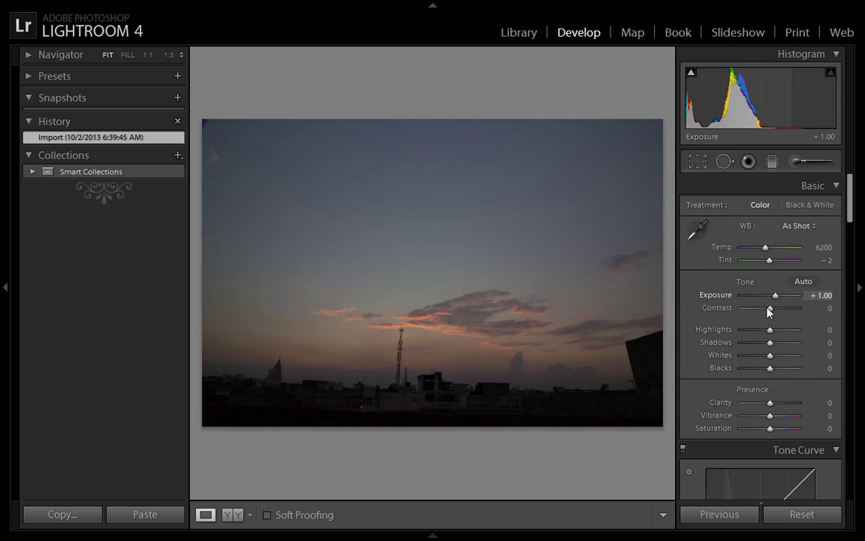
scroll(774, 310, up, 4)
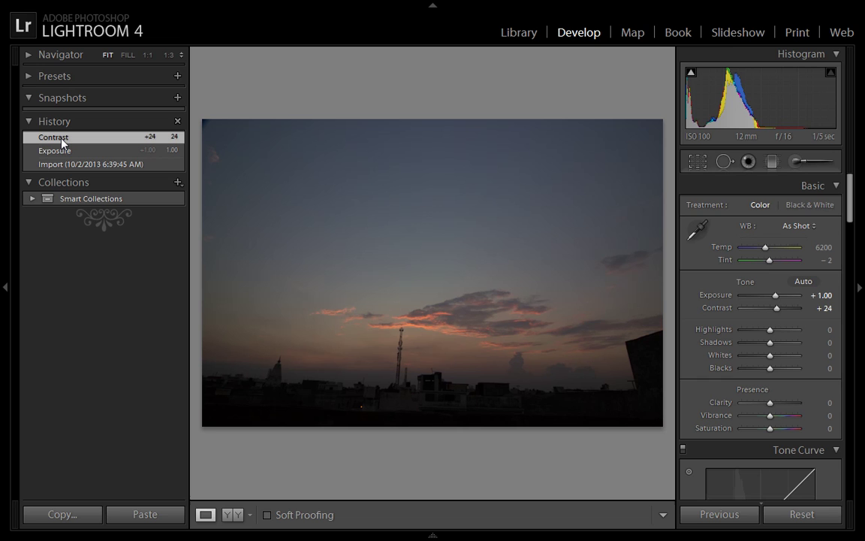
drag(770, 354, 781, 362)
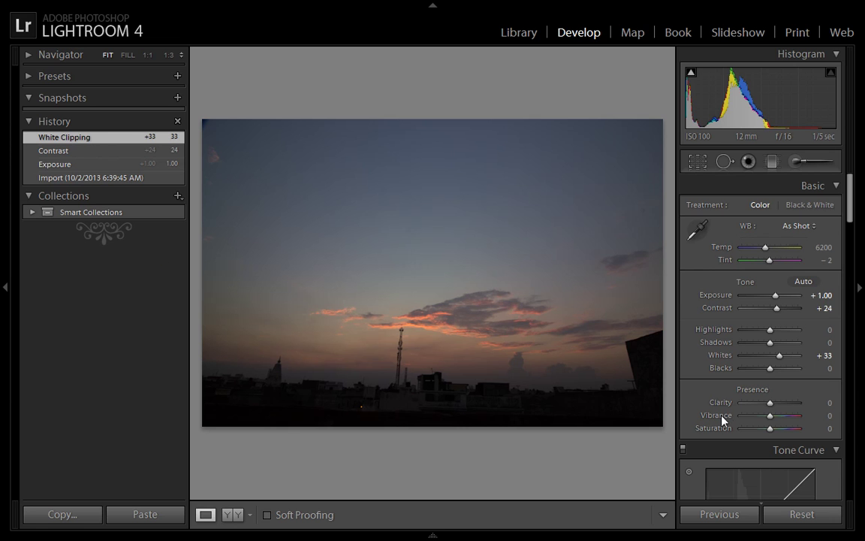
drag(771, 407, 778, 406)
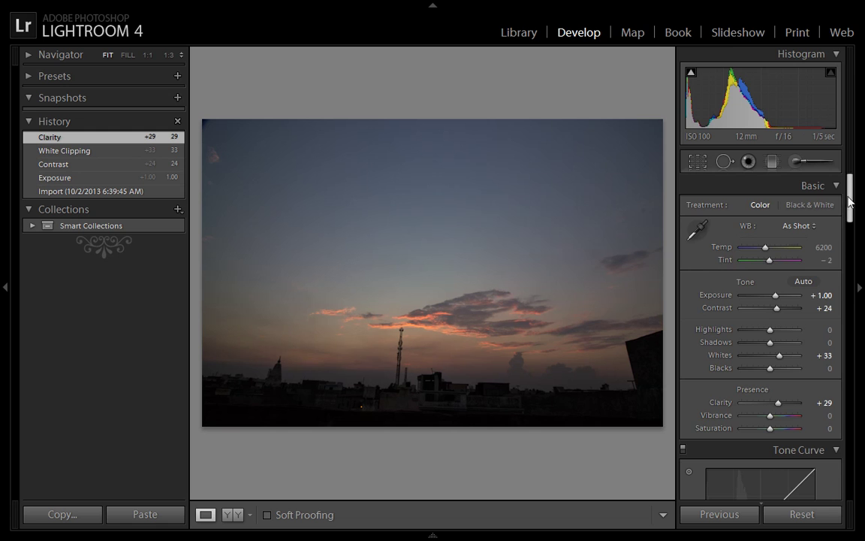
drag(848, 210, 863, 389)
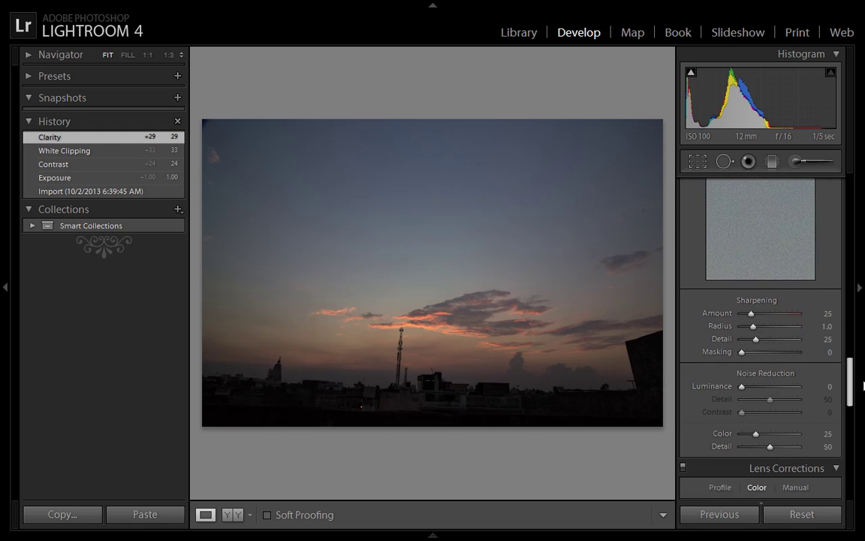
Raise the Detail panel's Sharpening Amount to 62
drag(752, 315, 765, 312)
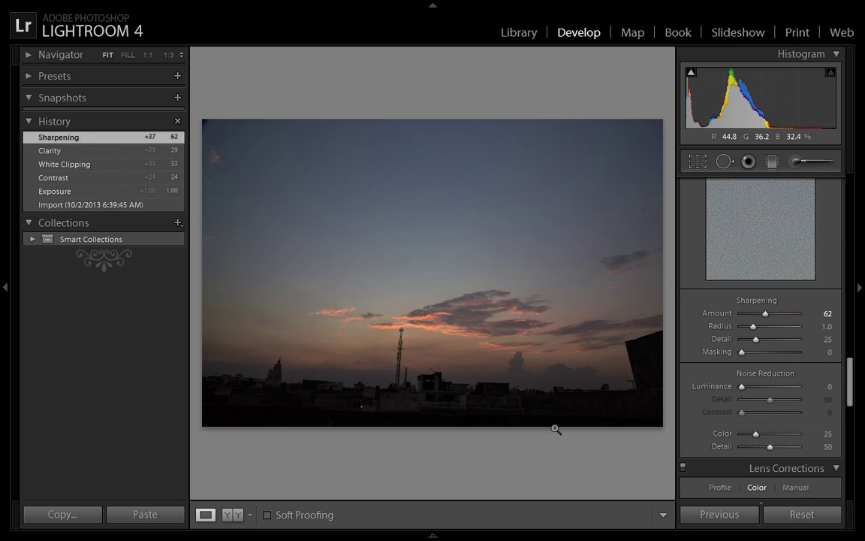
drag(854, 387, 840, 199)
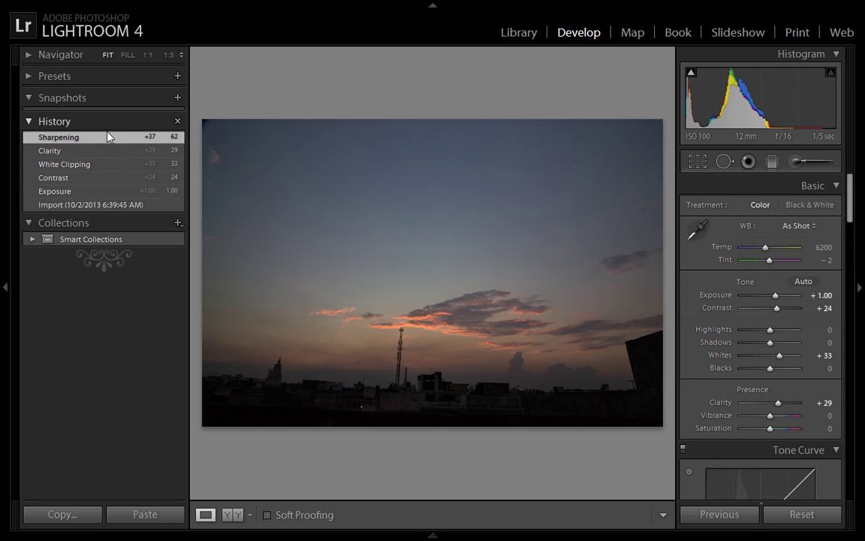
Create a snapshot named v1 of the sharpened colour edit
click(31, 104)
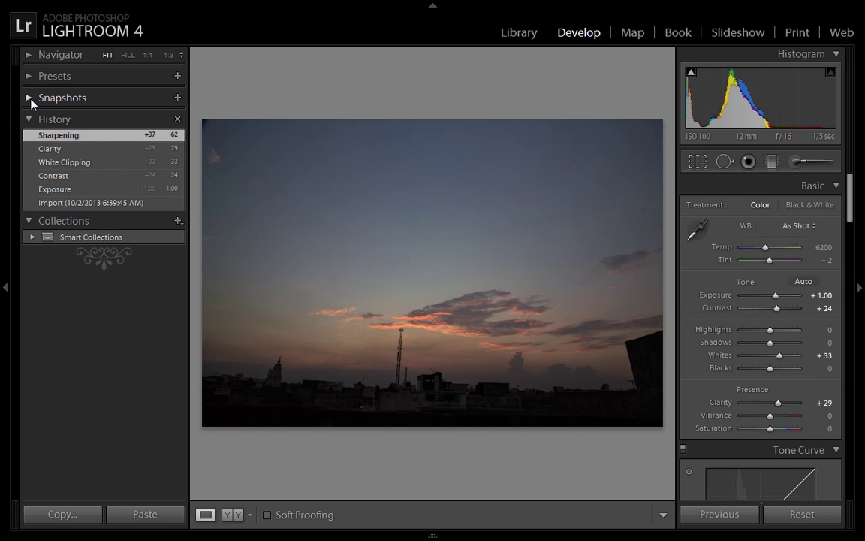
click(31, 99)
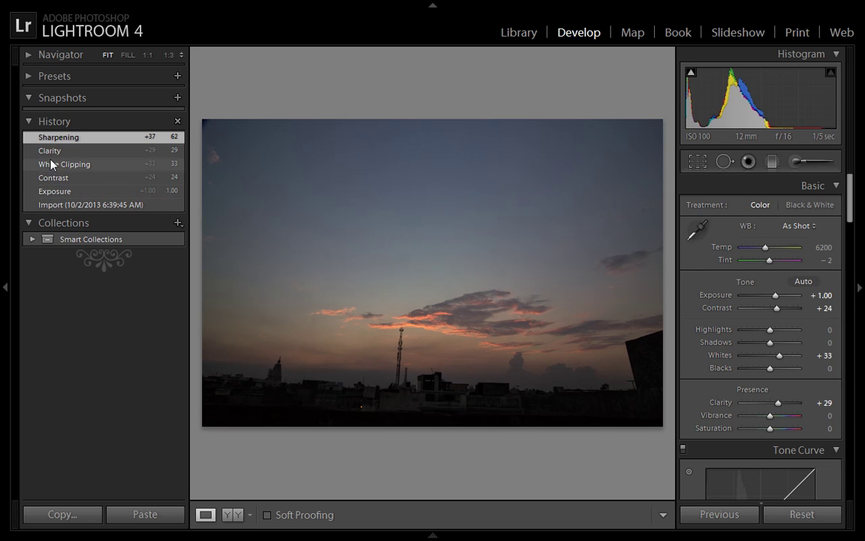
click(177, 98)
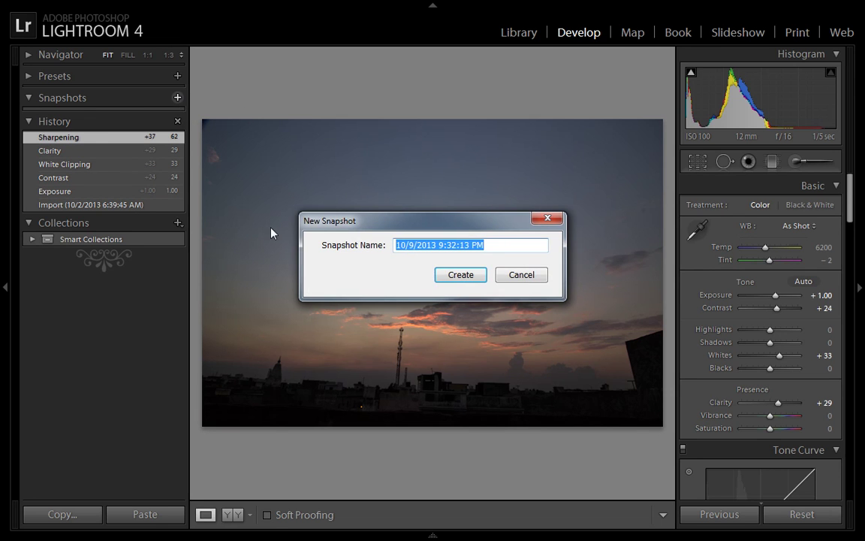
click(520, 248)
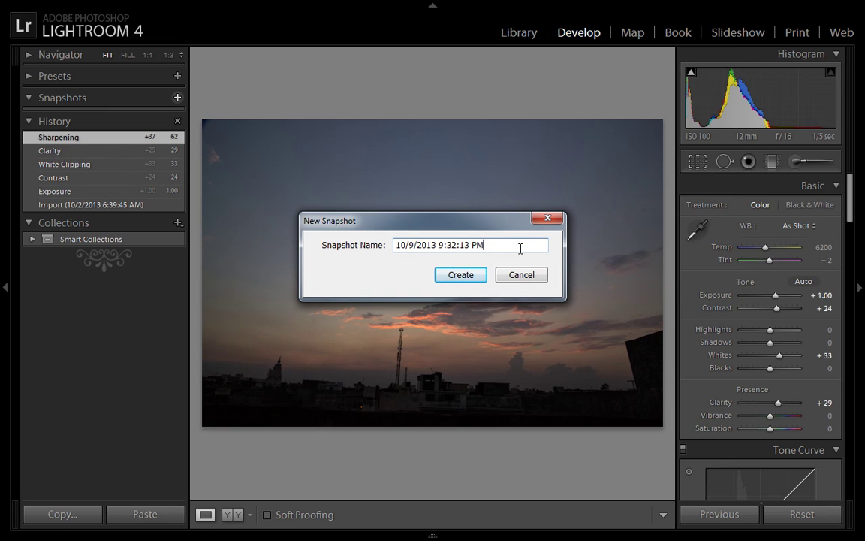
drag(520, 249, 307, 263)
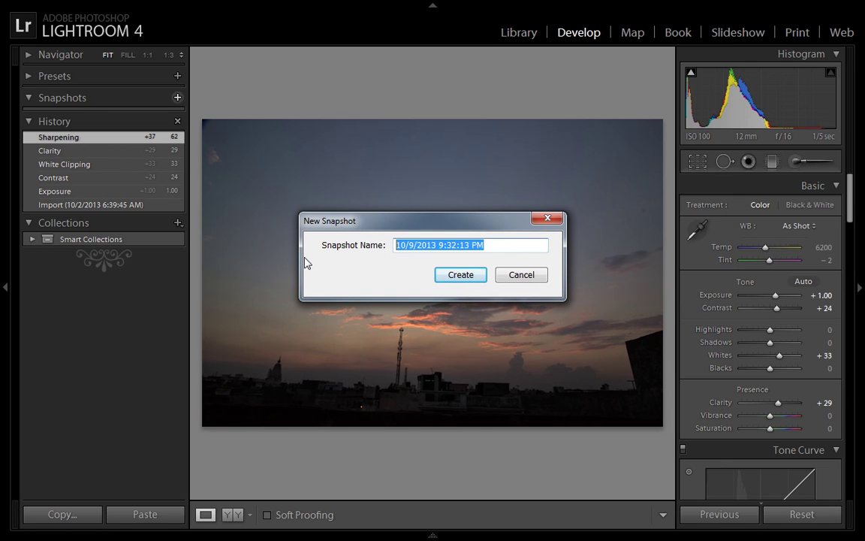
text(v1)
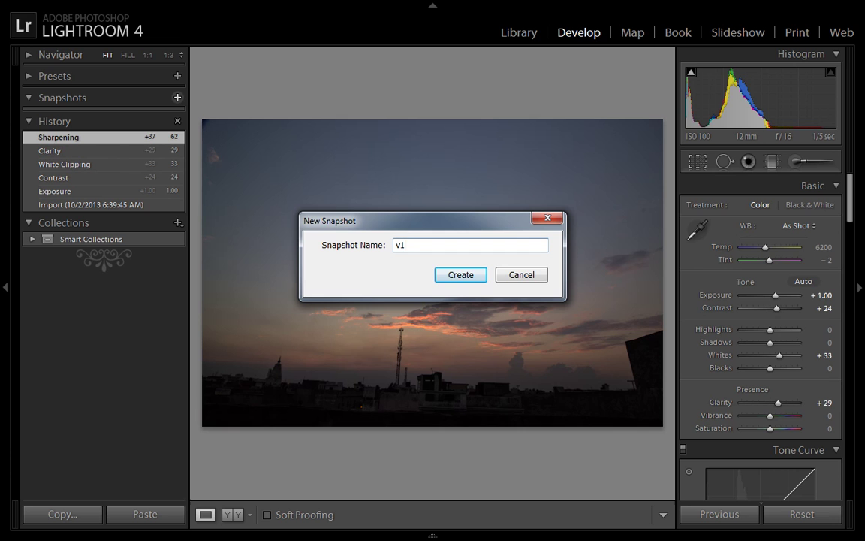
click(459, 276)
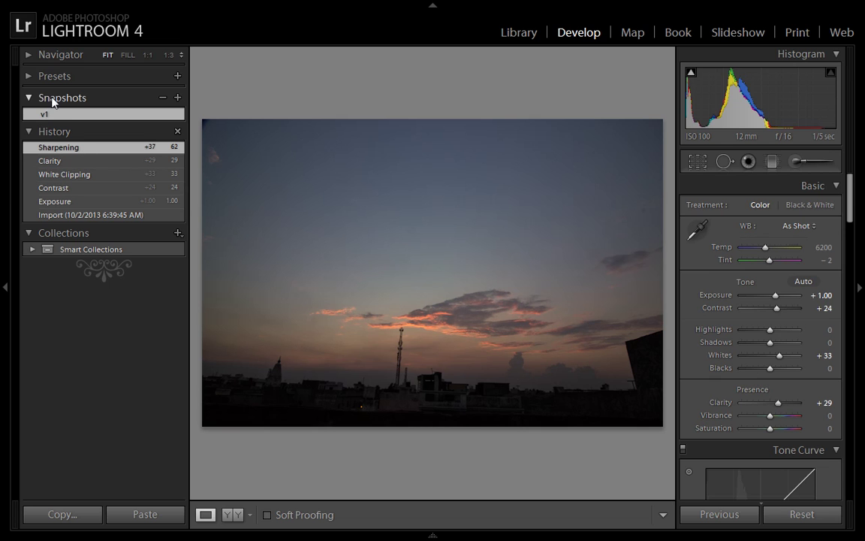
Desaturate the photo to black-and-white with Saturation −100
scroll(853, 200, down, 1)
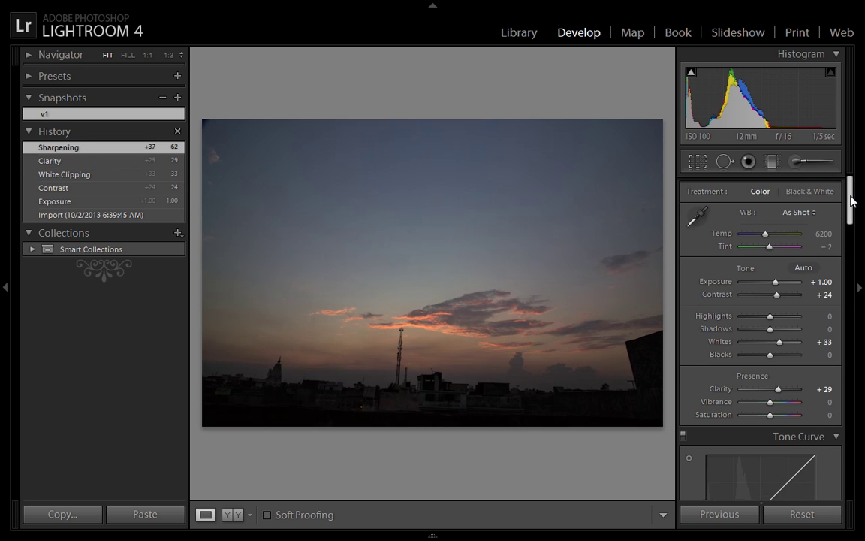
scroll(853, 200, up, 1)
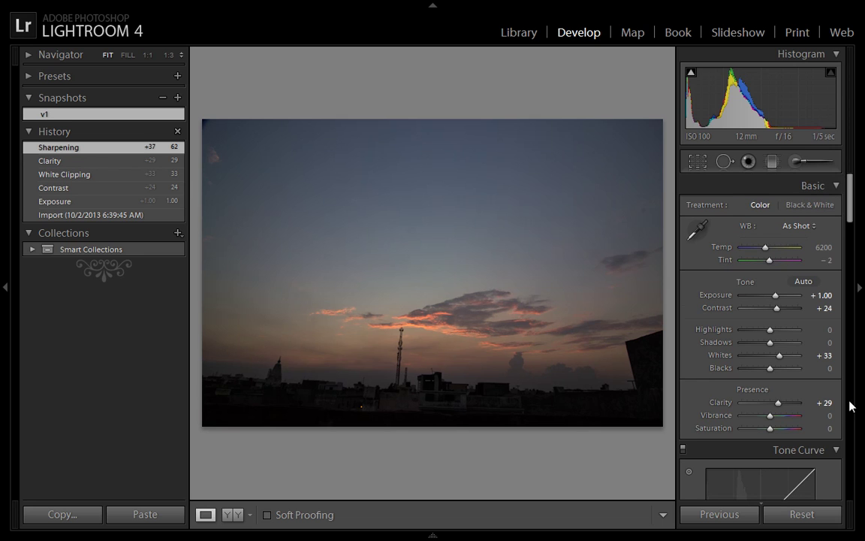
drag(823, 433, 748, 433)
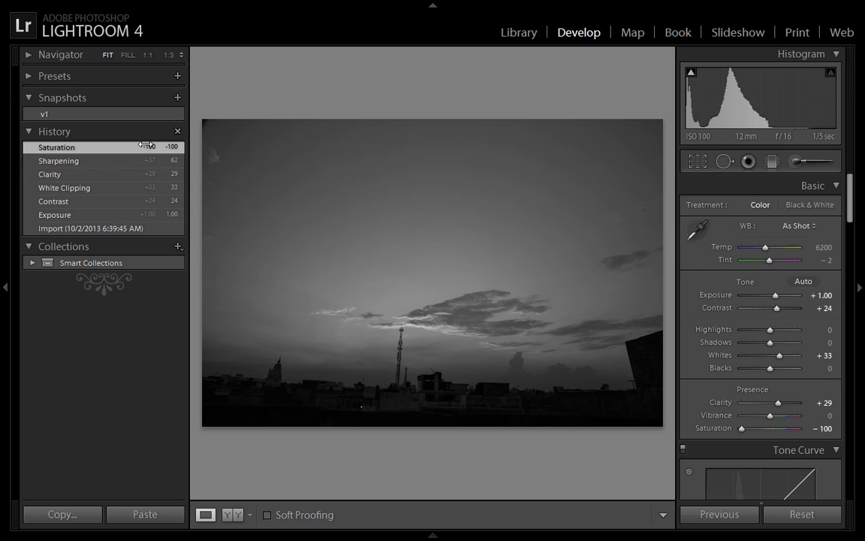
Save the black-and-white look as a snapshot named v2
click(178, 98)
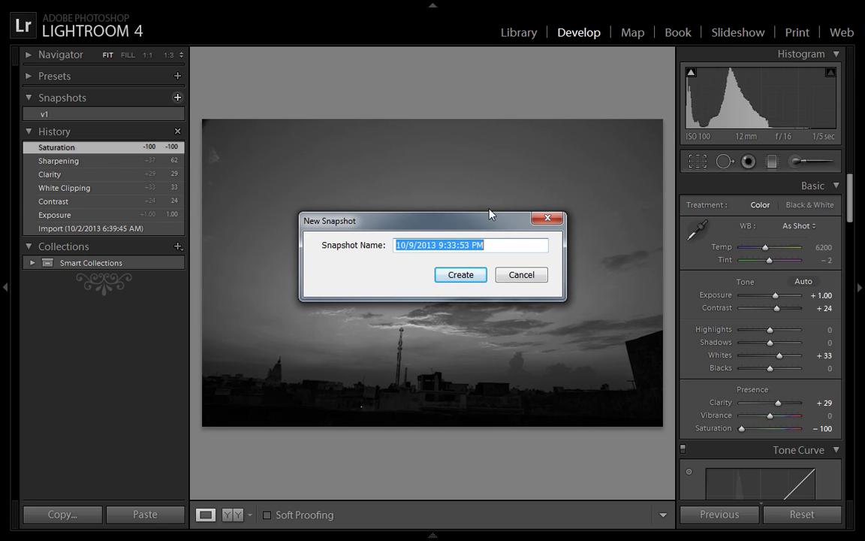
text(v2)
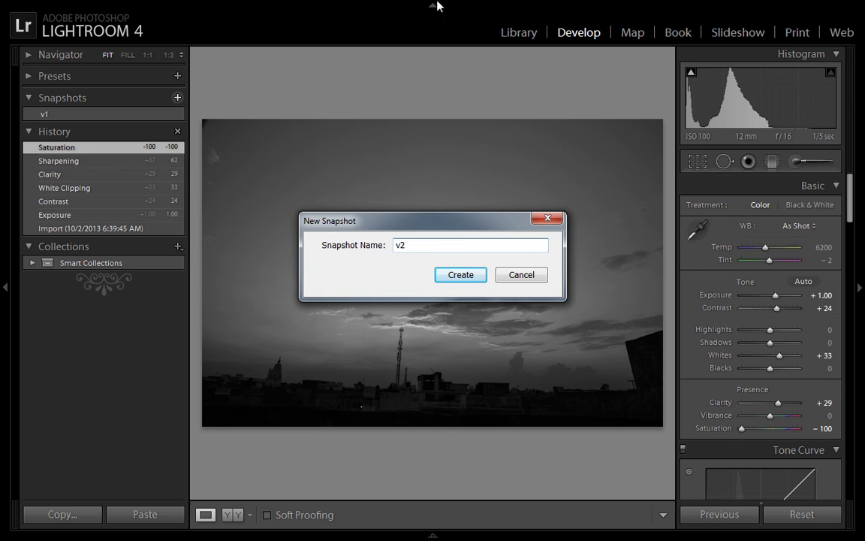
click(450, 274)
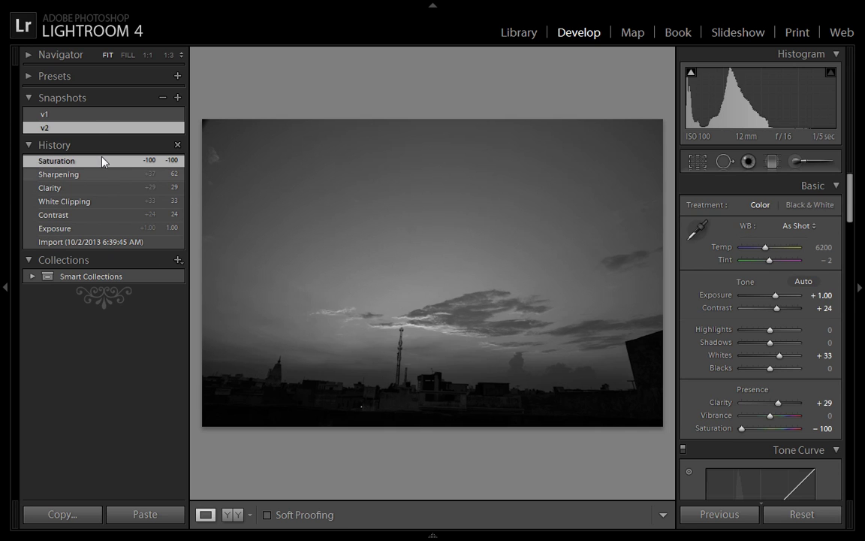
Restore snapshot v1, then revert to the Sharpening history step
click(96, 121)
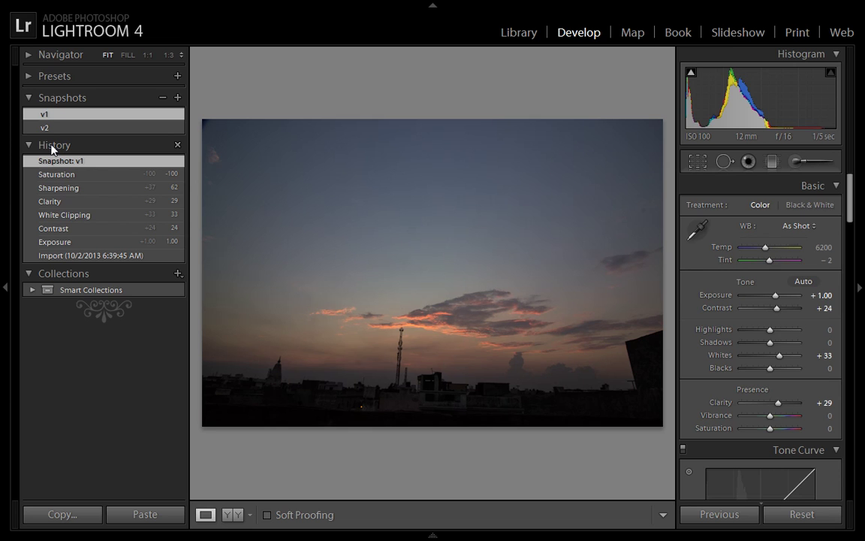
click(59, 187)
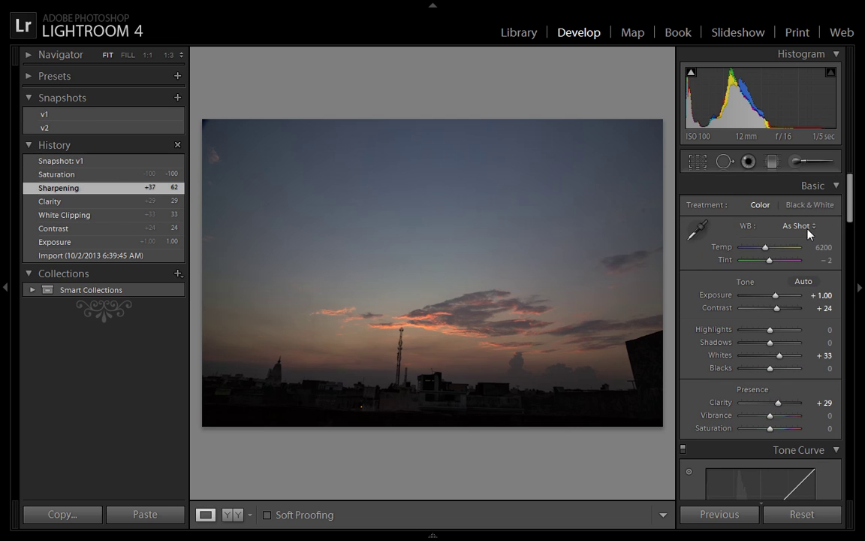
Apply Auto white balance, then raise Temp to 7400 and Tint to +12
click(796, 225)
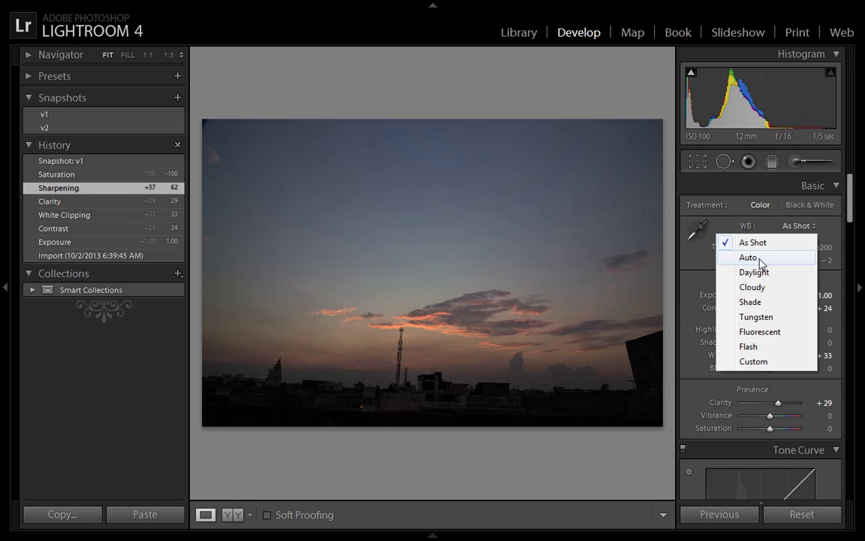
click(759, 258)
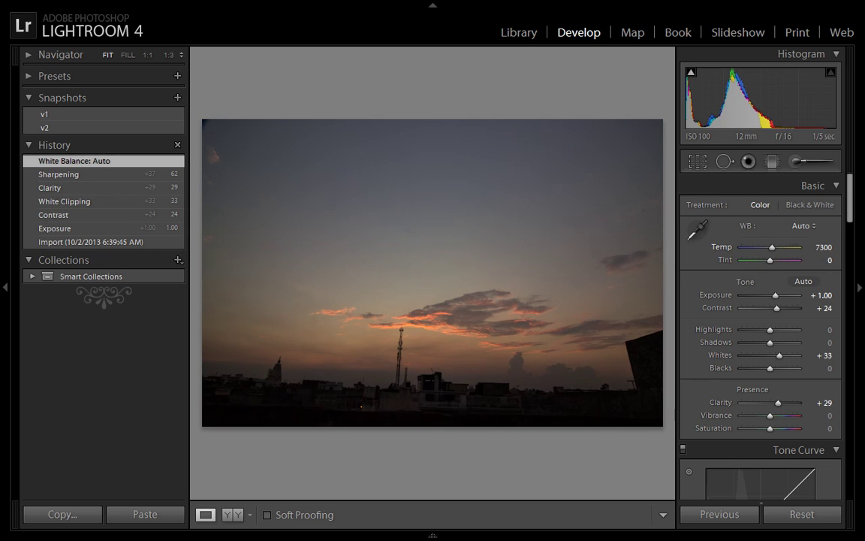
key(Up)
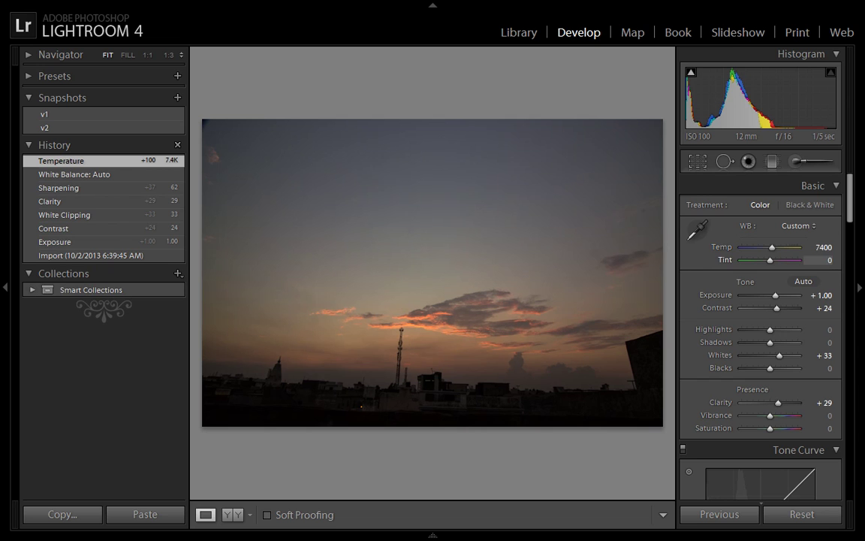
key(Up)
key(Up)
key(Up)
key(Up)
key(Up)
key(Up)
key(Up)
key(Up)
key(Up)
key(Up)
key(Up)
key(Up)
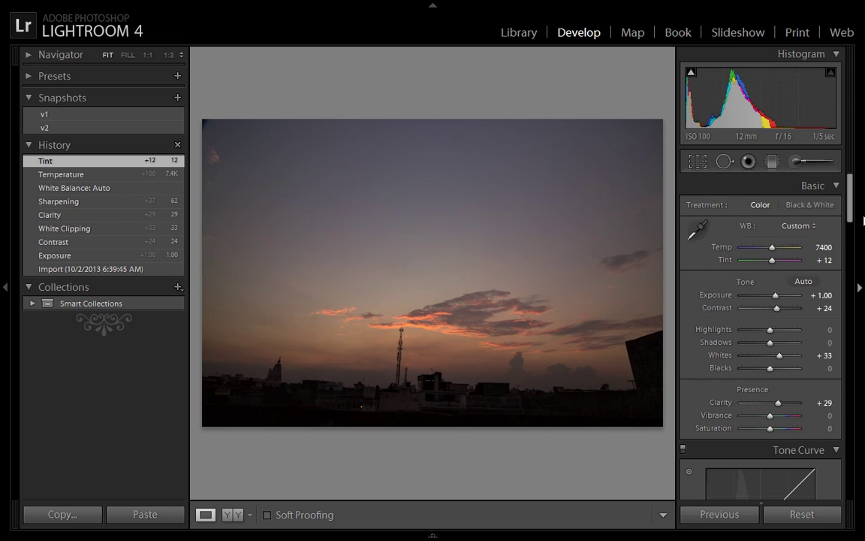
Raise Orange Luminance in HSL to +22 to brighten the clouds
drag(851, 189, 855, 285)
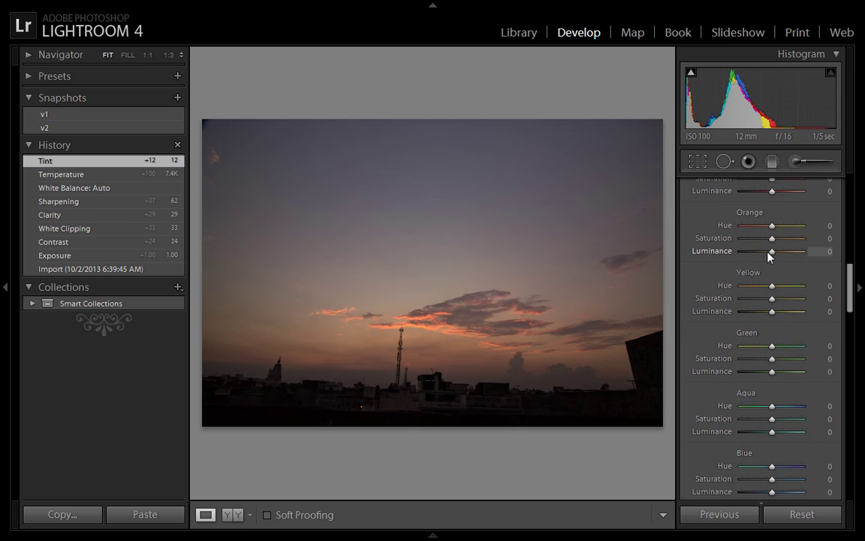
mouse_move(771, 250)
mouse_down()
mouse_move(783, 251)
mouse_move(777, 258)
mouse_up()
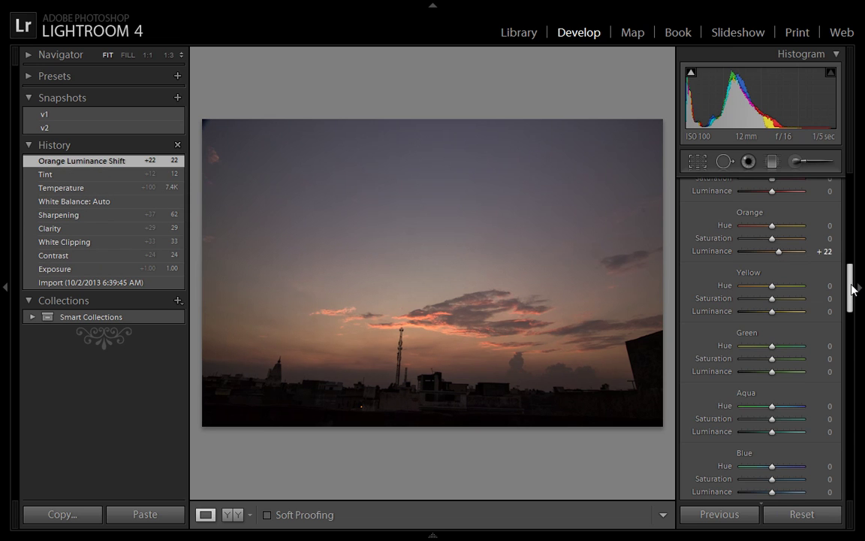
drag(850, 281, 841, 182)
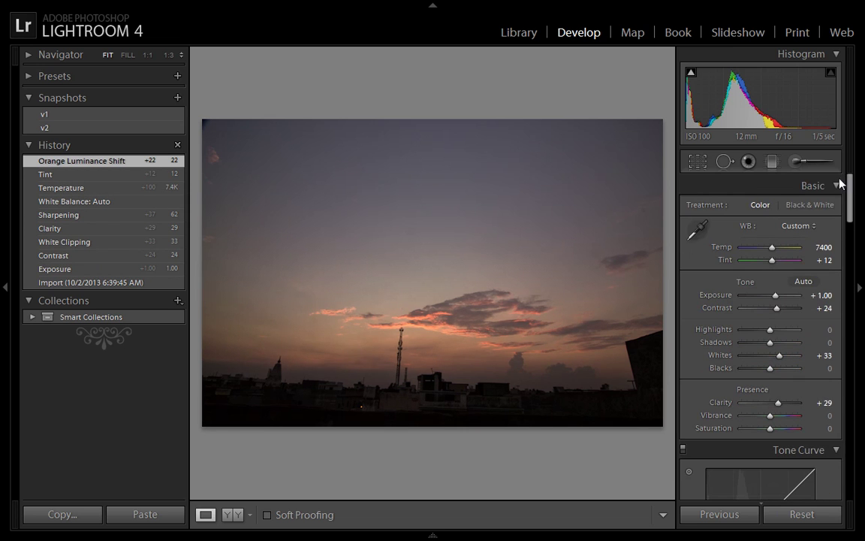
Step through the Exposure, Contrast and Clarity history states, ending on Clarity
click(87, 271)
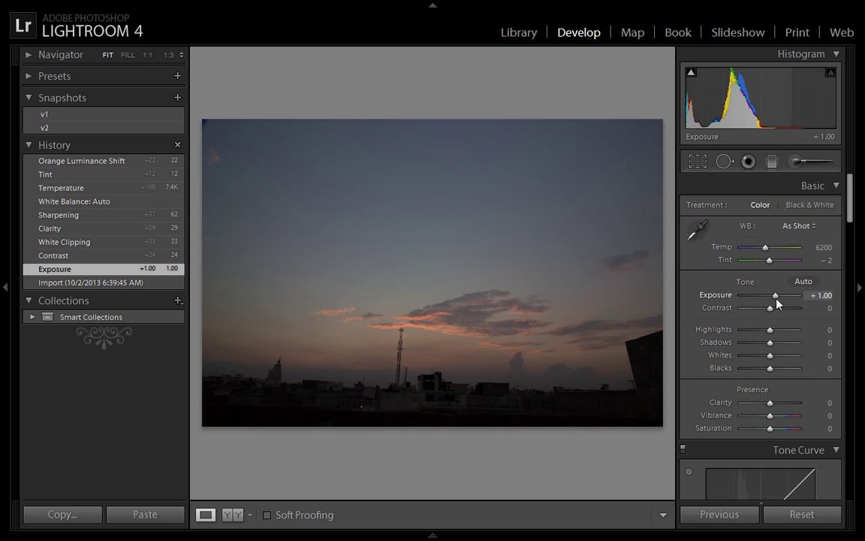
click(68, 258)
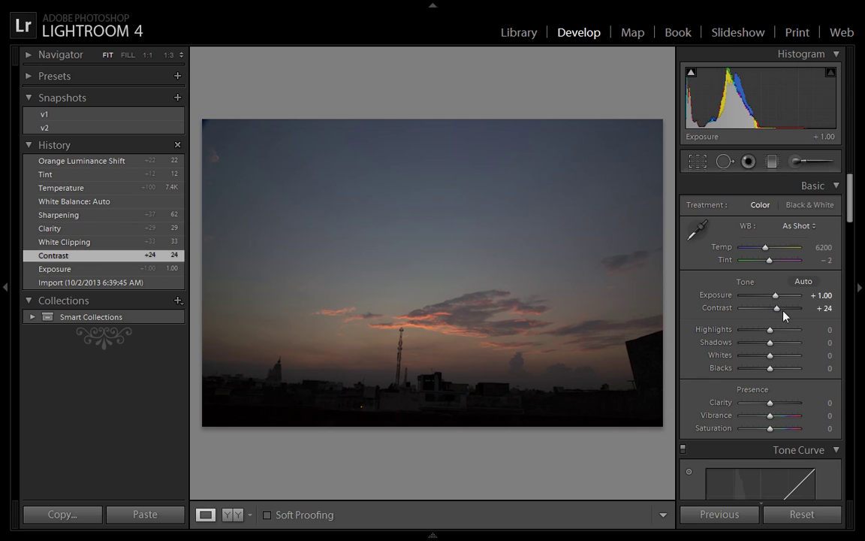
click(79, 229)
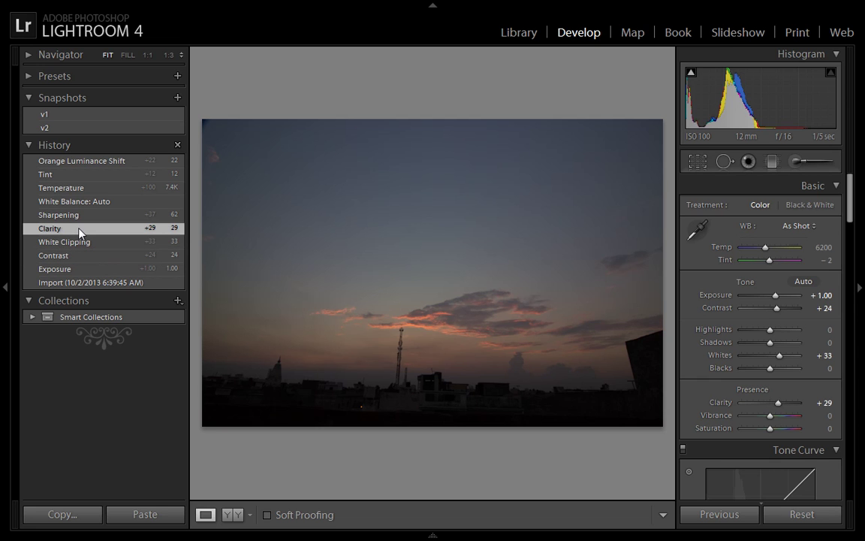